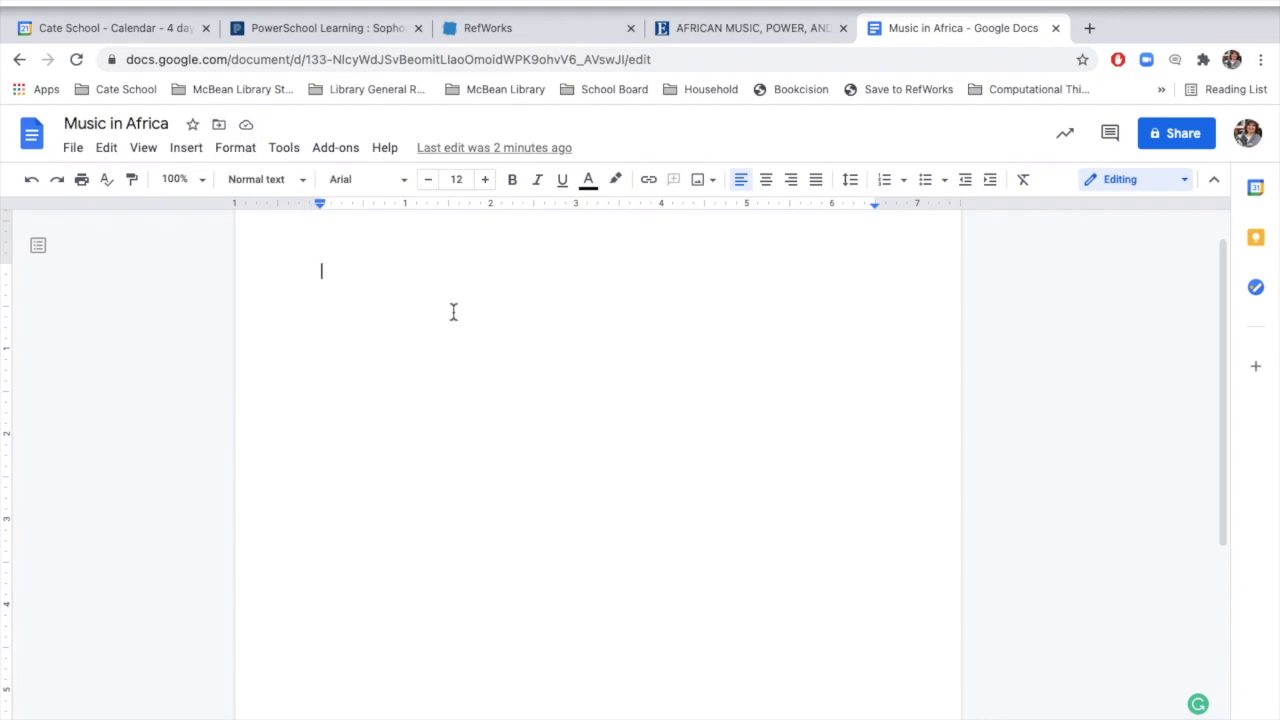
Step: Look up the ProQuest RefWorks add-on in the Google Workspace Marketplace and view its details page
{"action": "left_click", "coordinate": [340, 150]}
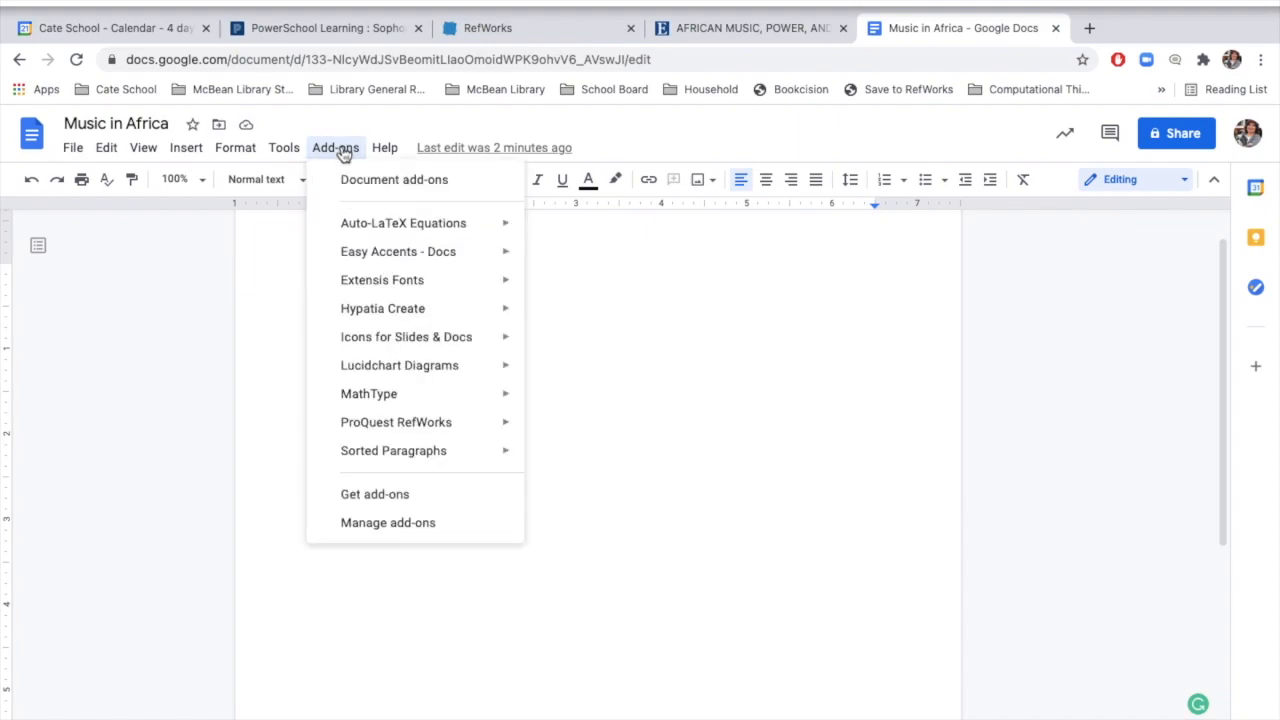
{"action": "left_click", "coordinate": [390, 500]}
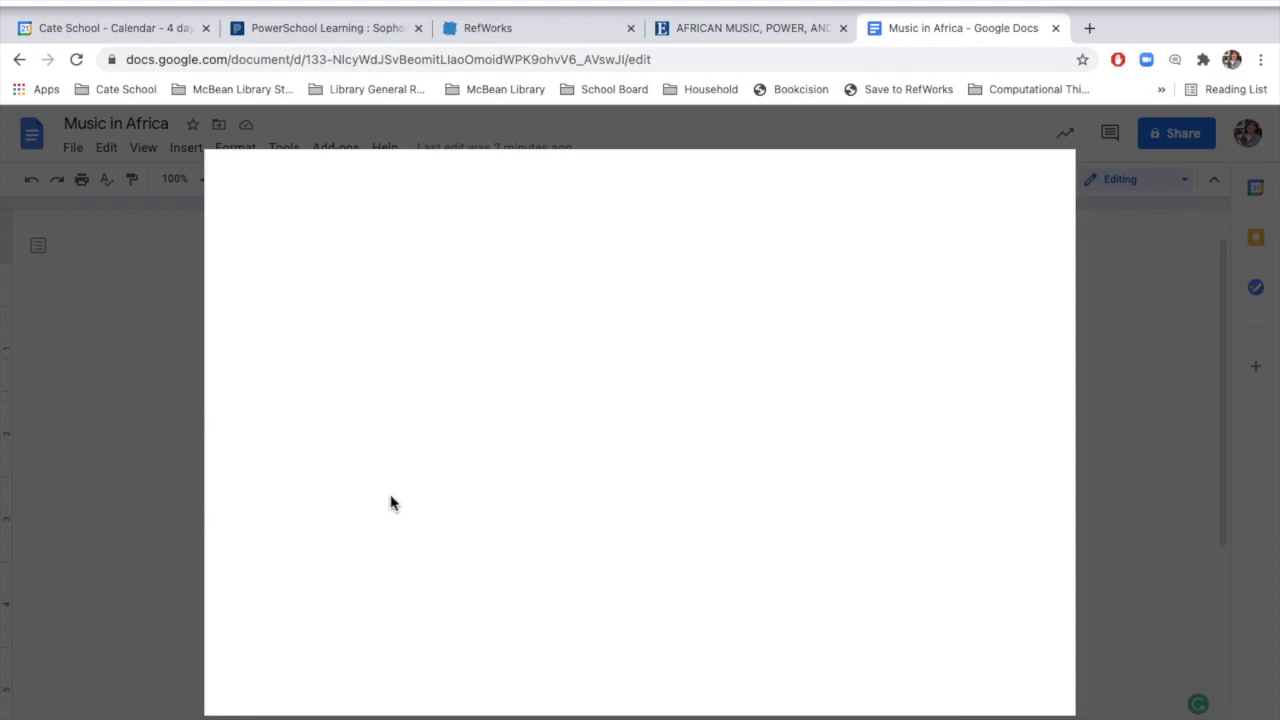
{"action": "left_click", "coordinate": [759, 183]}
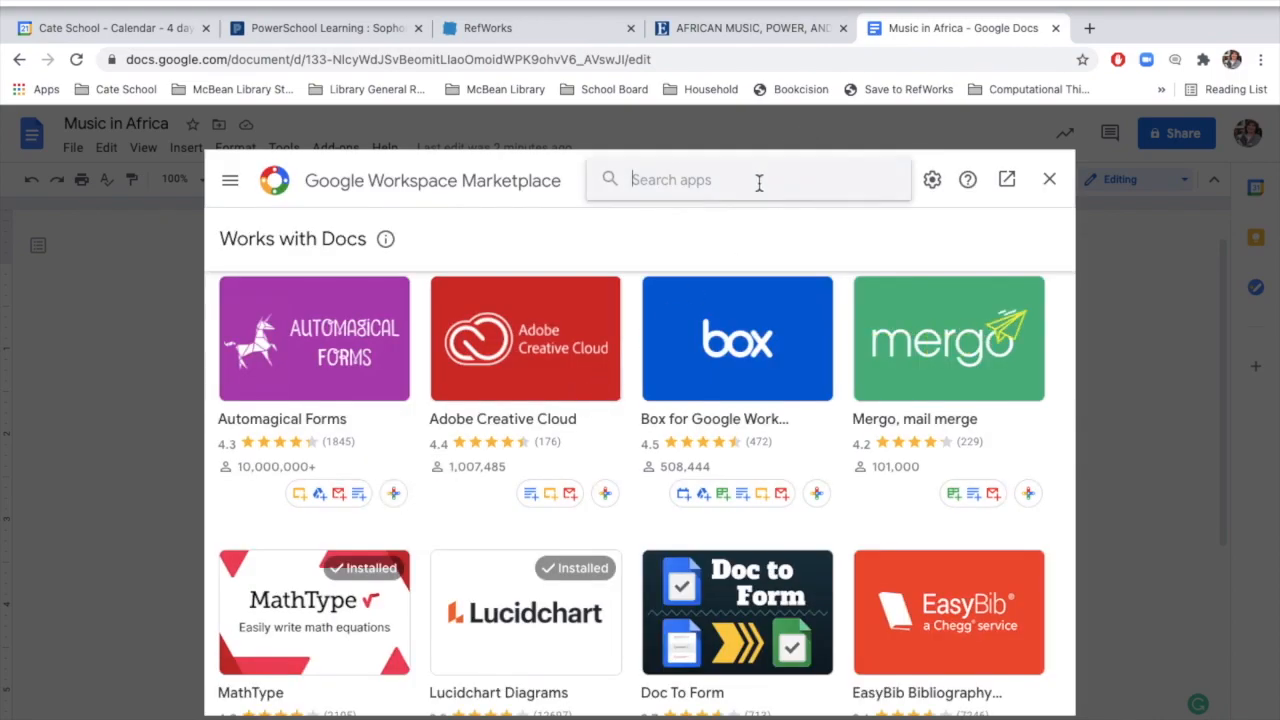
{"action": "type", "text": "refw"}
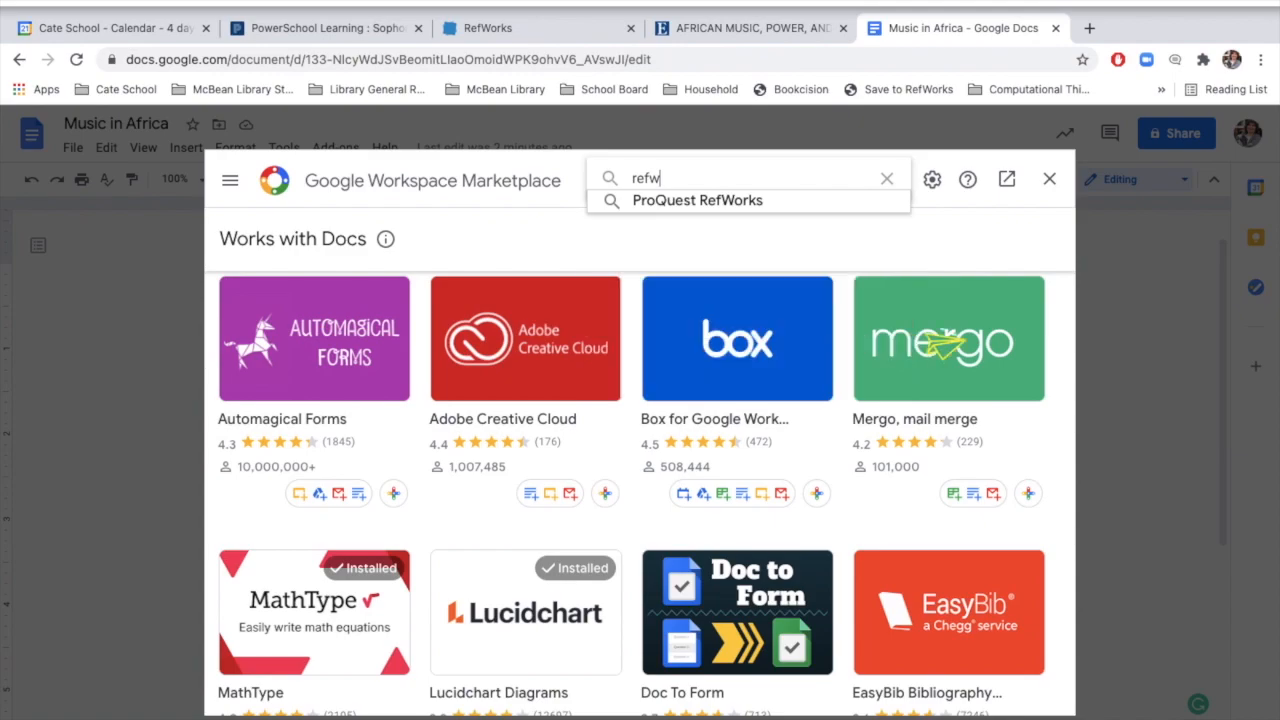
{"action": "left_click", "coordinate": [716, 204]}
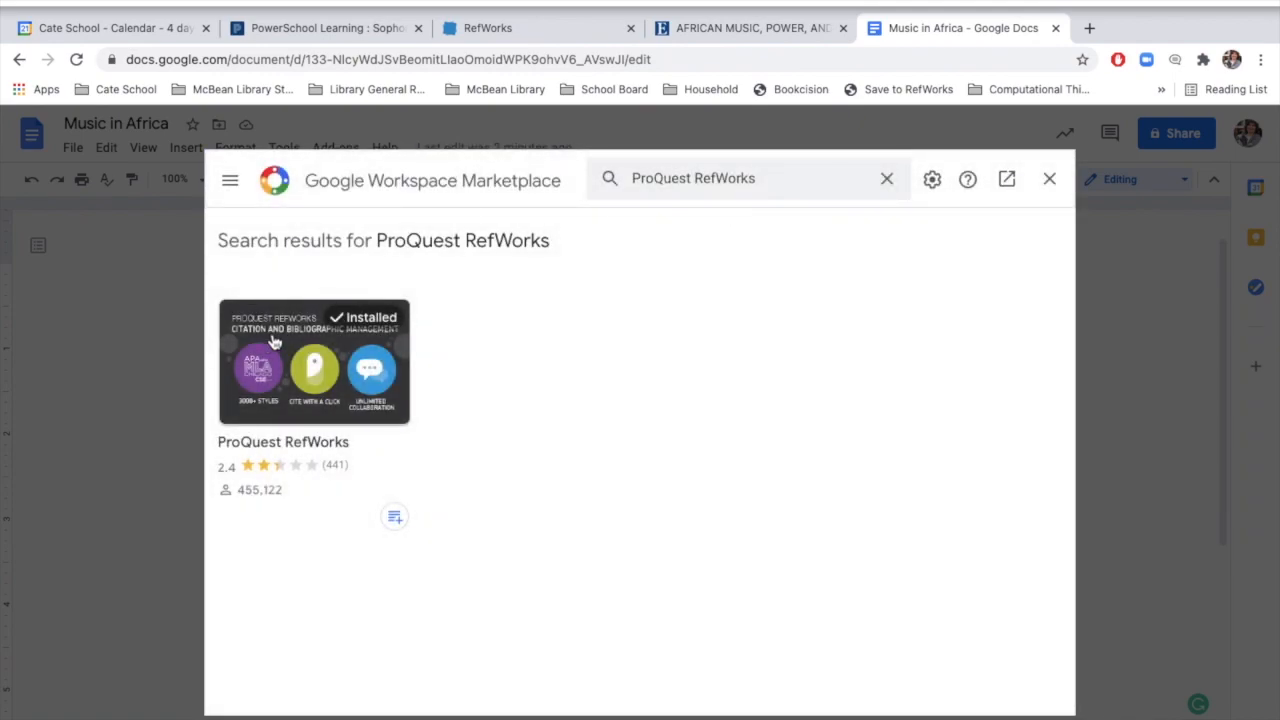
{"action": "left_click", "coordinate": [284, 329]}
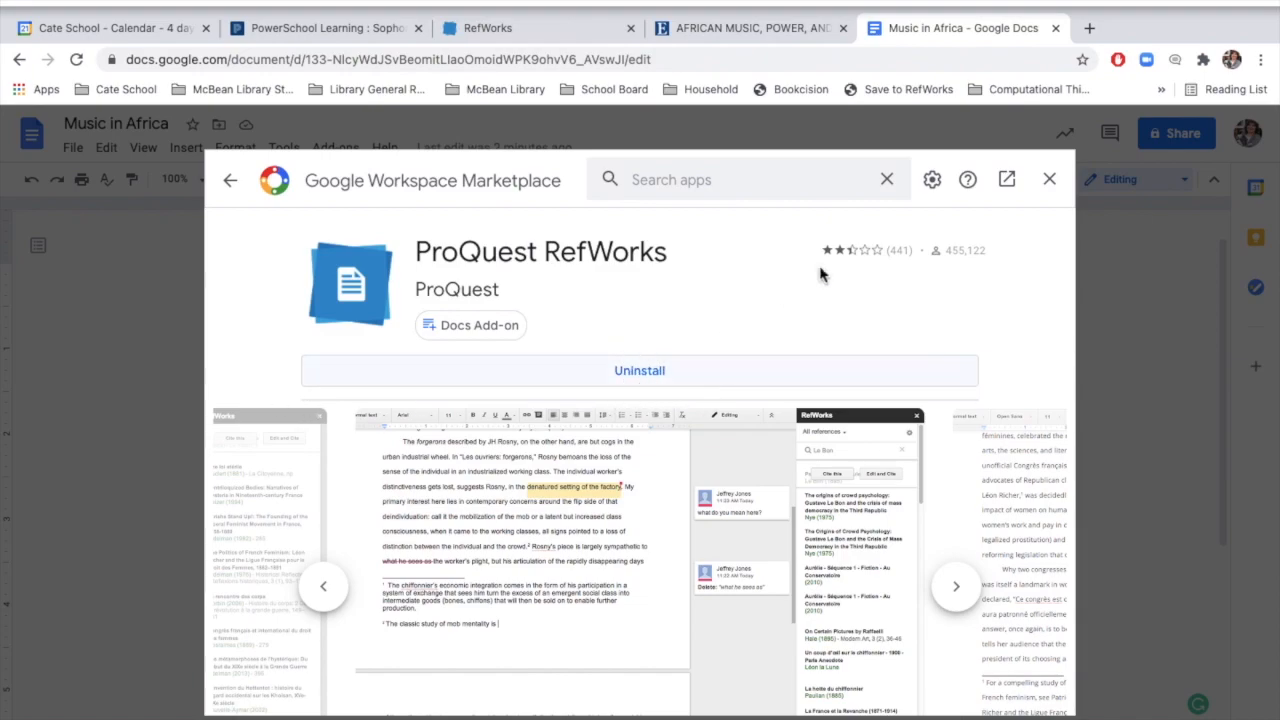
{"action": "left_click", "coordinate": [1049, 181]}
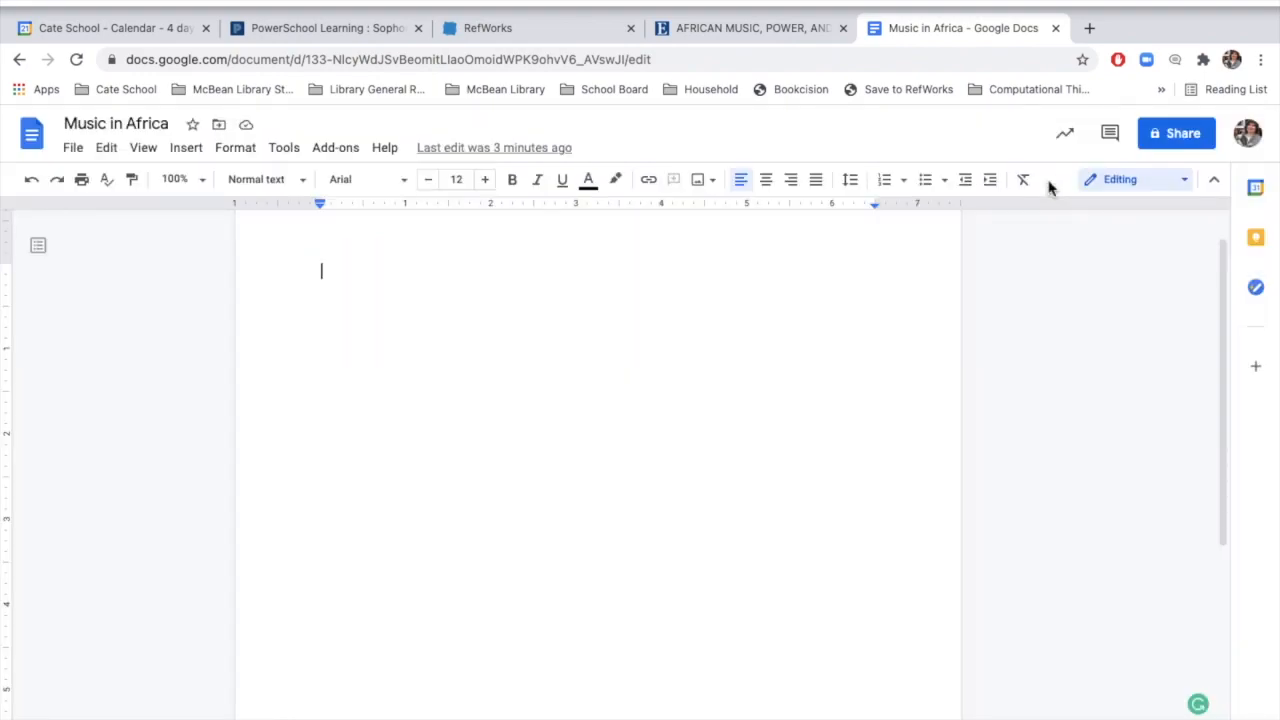
Step: Open the ProQuest RefWorks add-on's citation manager for this document
{"action": "left_click", "coordinate": [355, 150]}
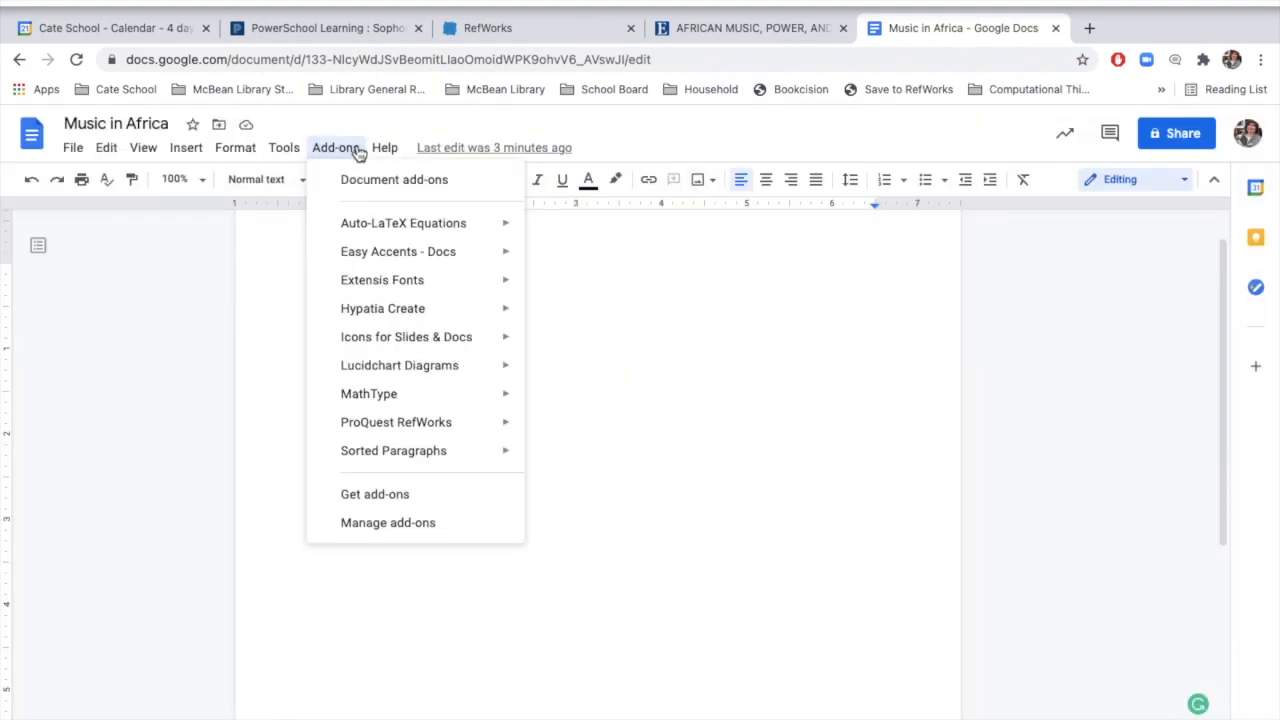
{"action": "mouse_move", "coordinate": [394, 425]}
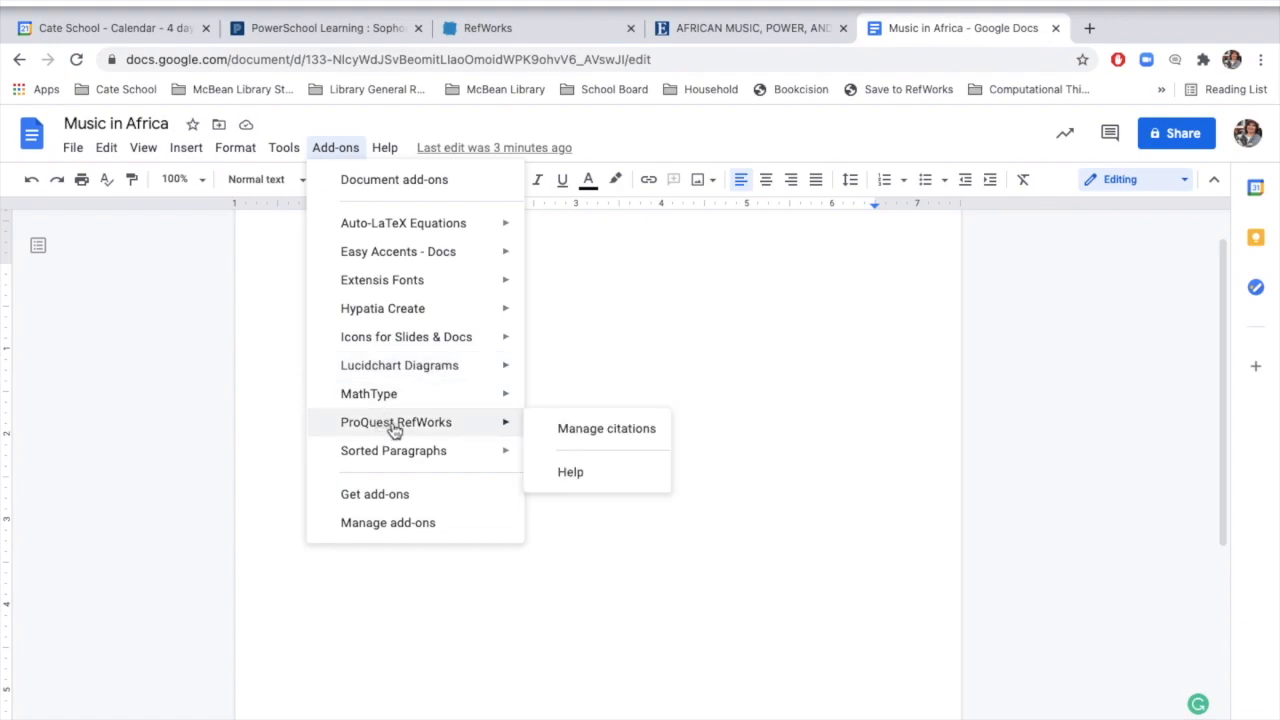
{"action": "left_click", "coordinate": [595, 428]}
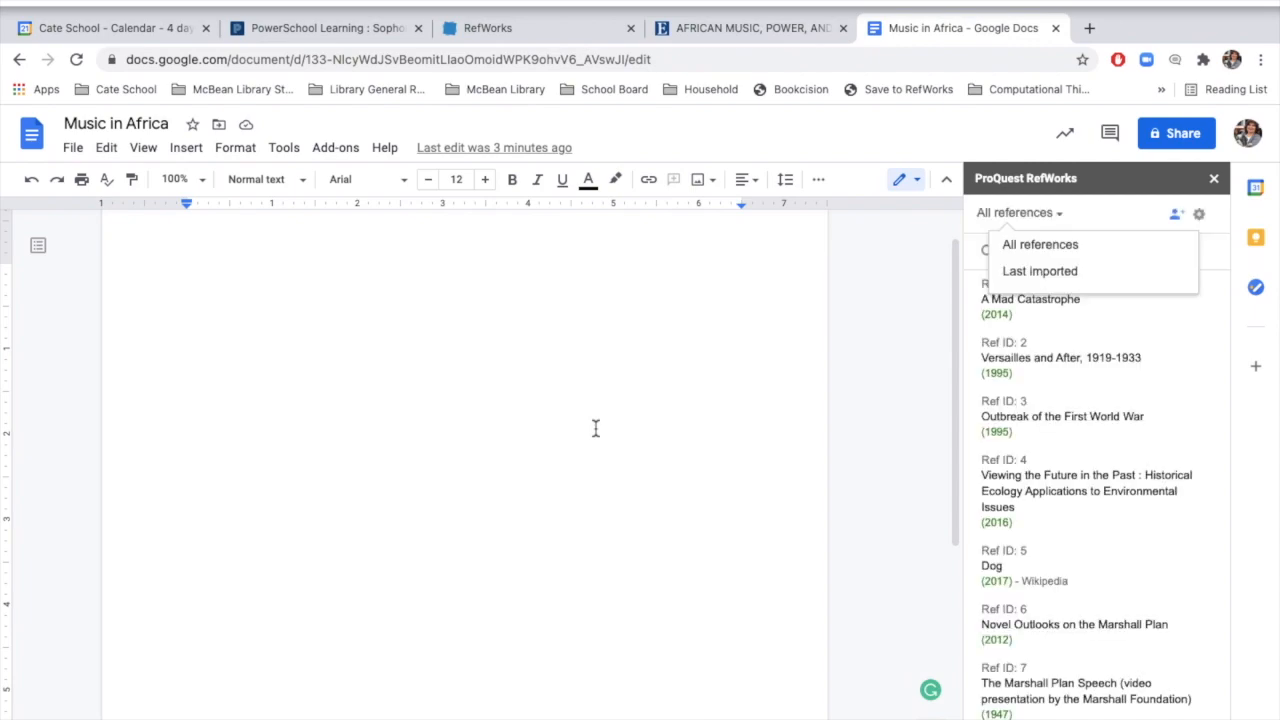
Step: Check which citation style is set in the RefWorks add-on
{"action": "left_click", "coordinate": [1202, 218]}
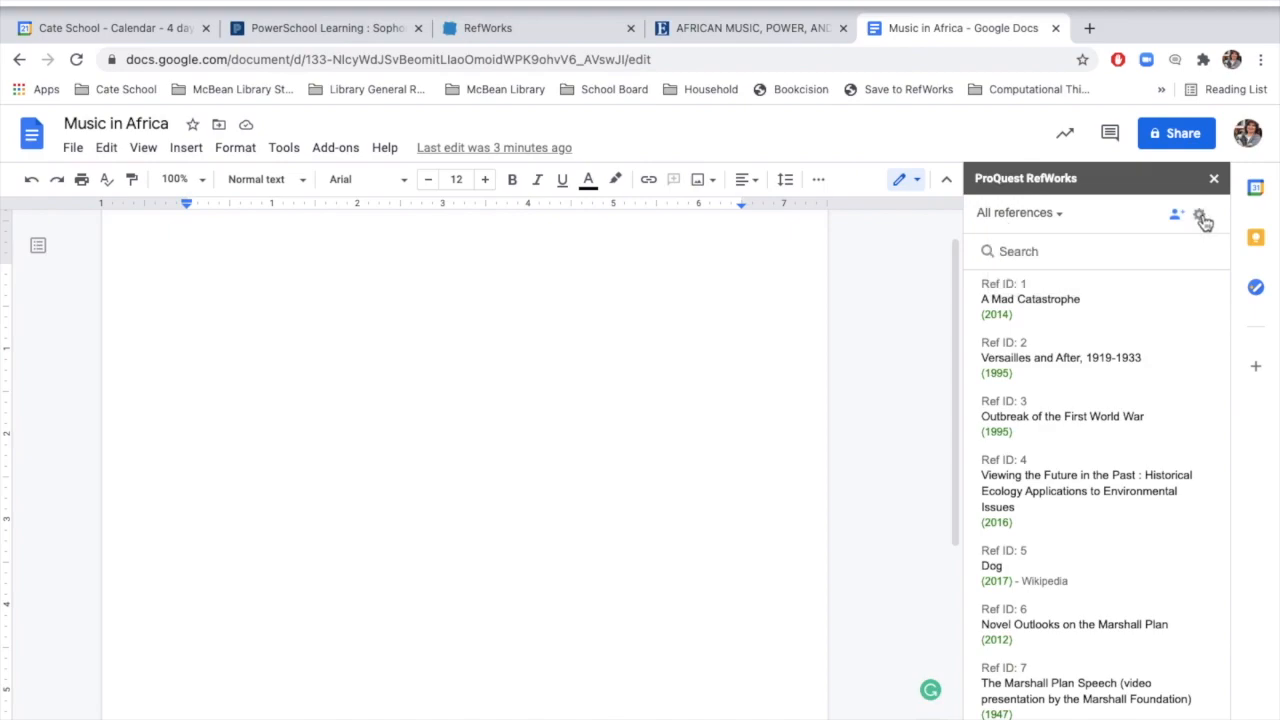
{"action": "left_click", "coordinate": [1204, 221]}
{"action": "left_click", "coordinate": [1150, 248]}
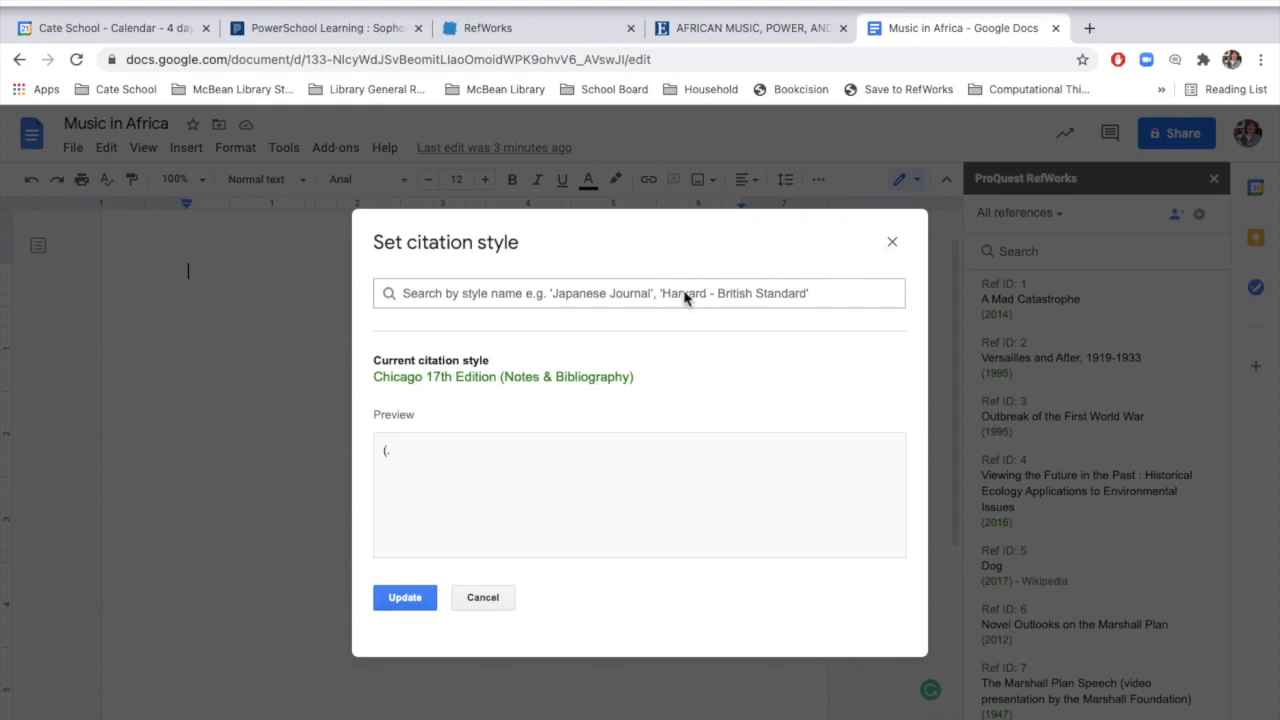
{"action": "left_click", "coordinate": [893, 246]}
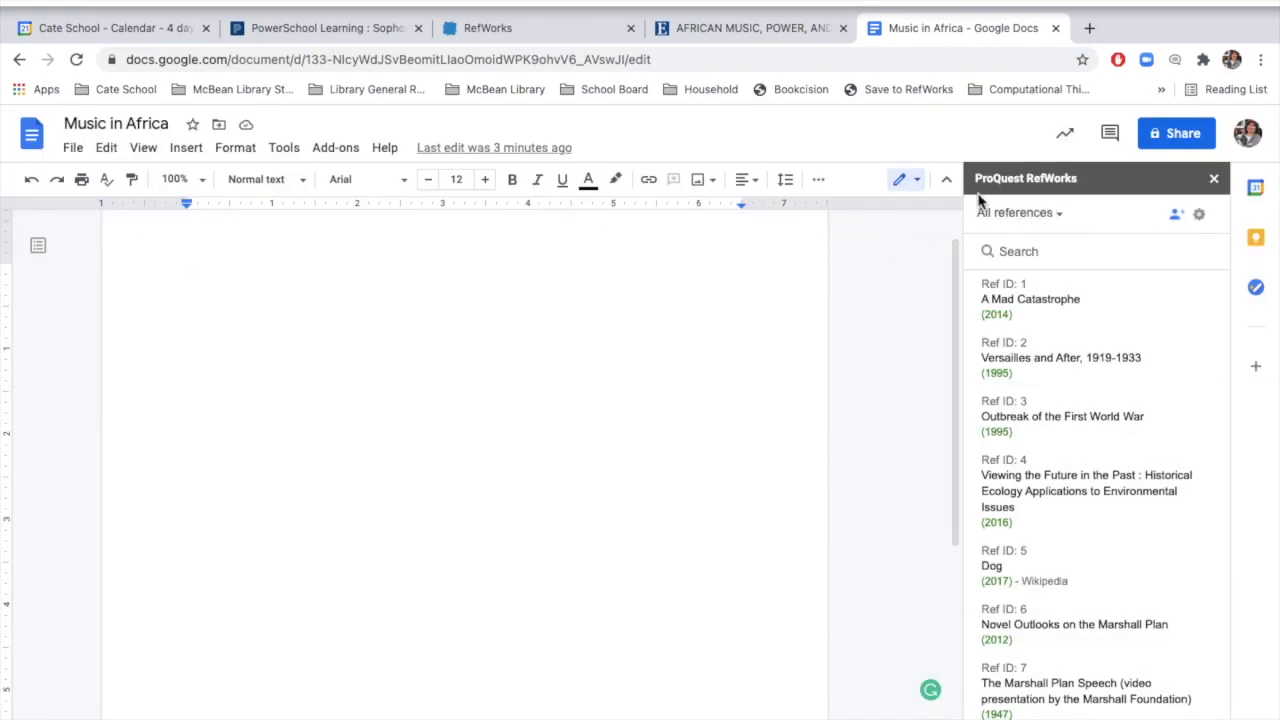
Step: Limit the RefWorks reference list to the "NP: Political Impact and Influe..." folder and look through its sources
{"action": "left_click", "coordinate": [1064, 228]}
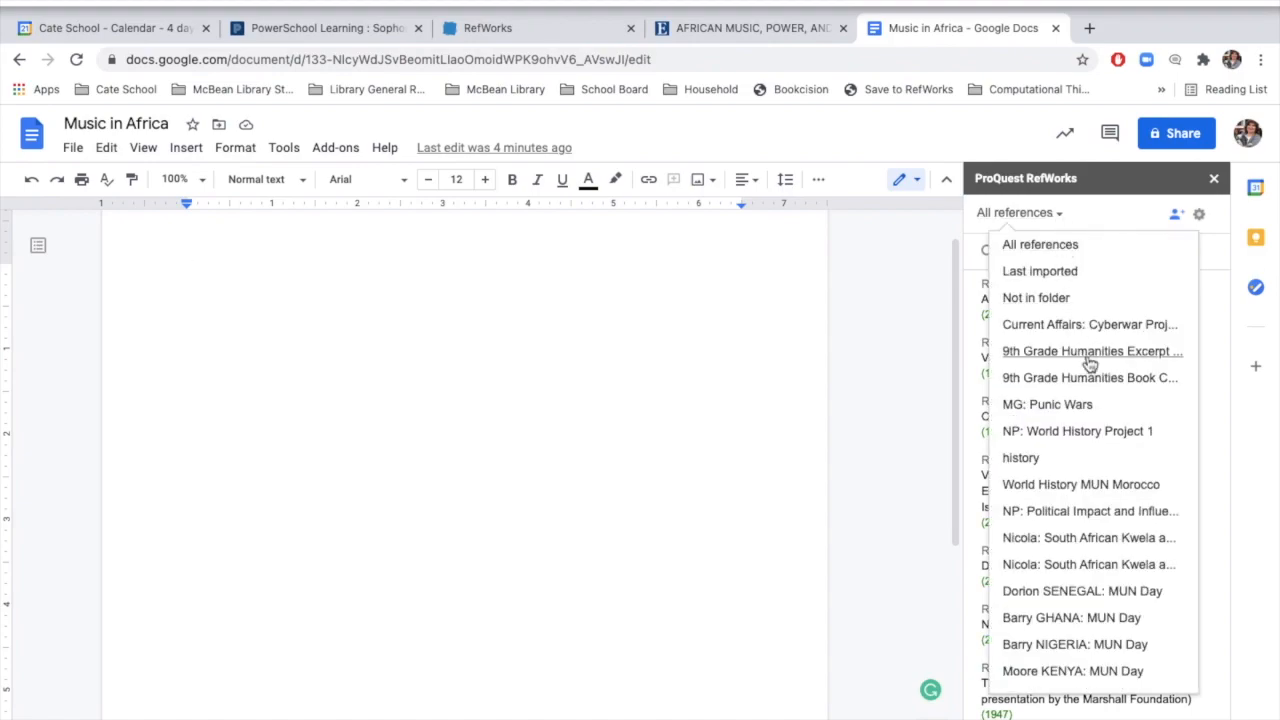
{"action": "left_click", "coordinate": [1055, 513]}
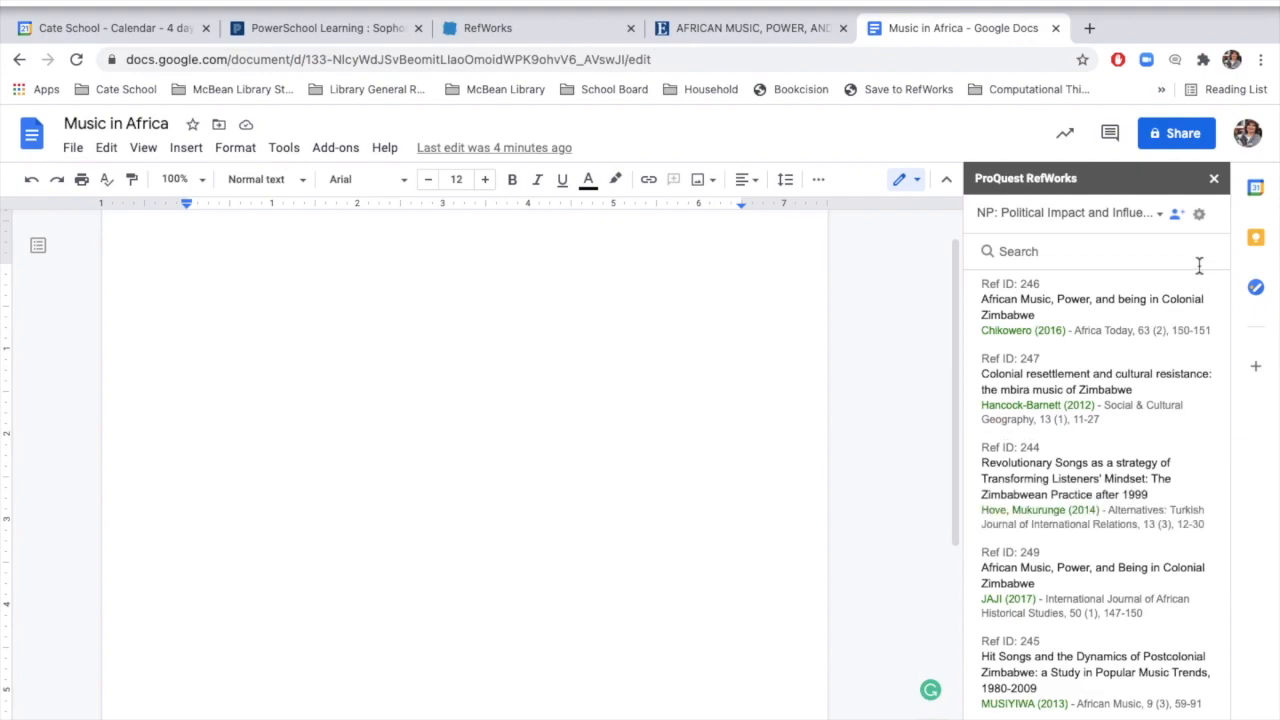
{"action": "mouse_move", "coordinate": [1100, 519]}
{"action": "scroll", "coordinate": [1100, 519], "scroll_direction": "down", "scroll_amount": 2}
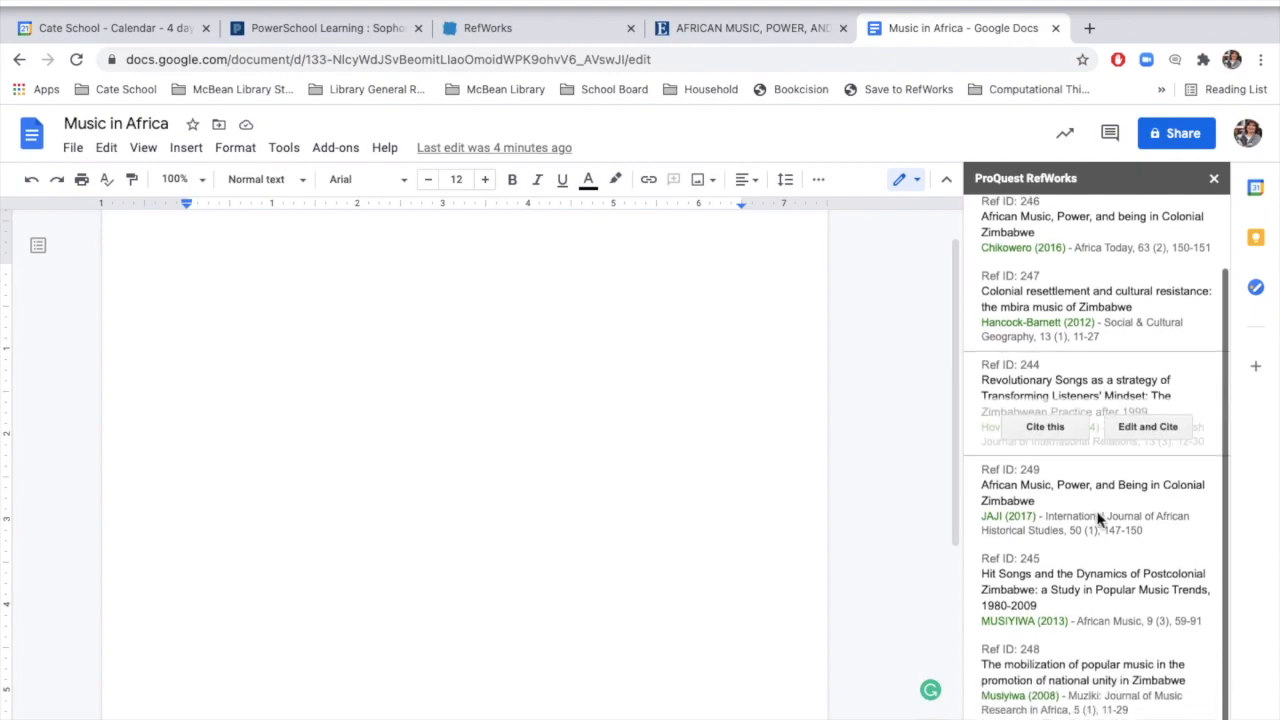
{"action": "scroll", "coordinate": [1099, 519], "scroll_direction": "up", "scroll_amount": 2}
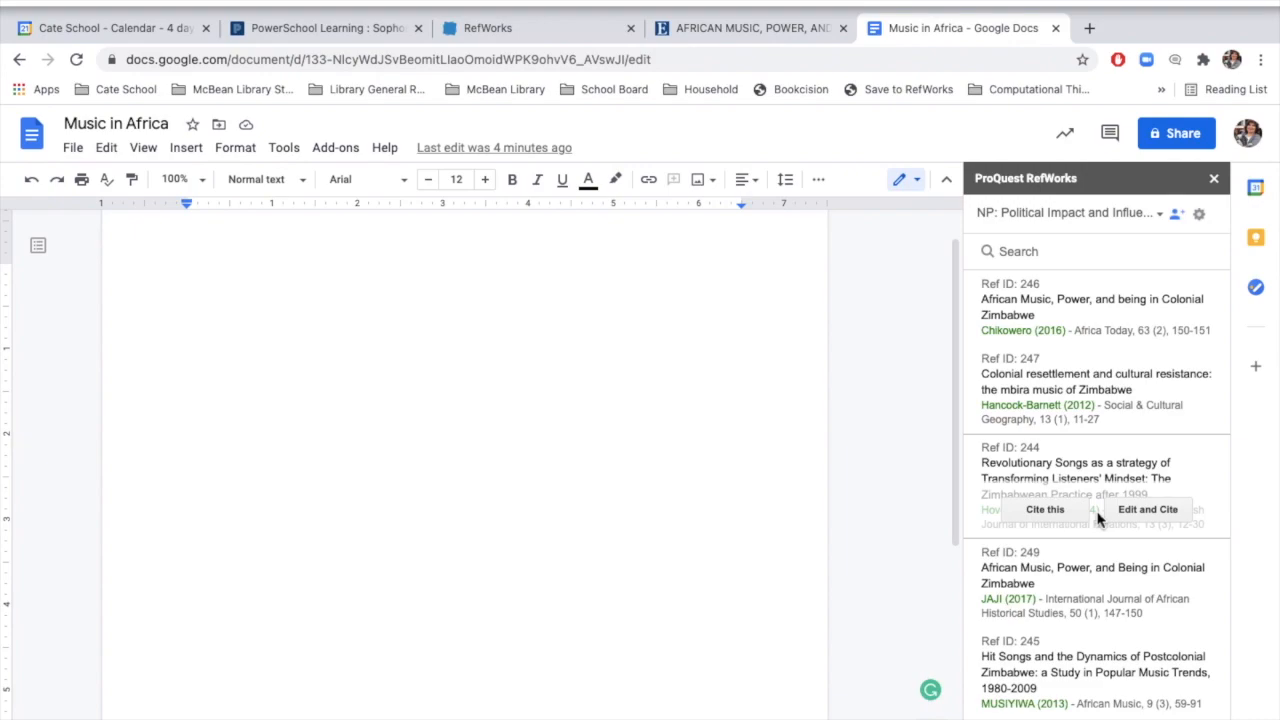
Step: Write "I'm writing about the influence and political impact of music in Africa. There's a great deal of historical record on this topic."
{"action": "left_click", "coordinate": [460, 343]}
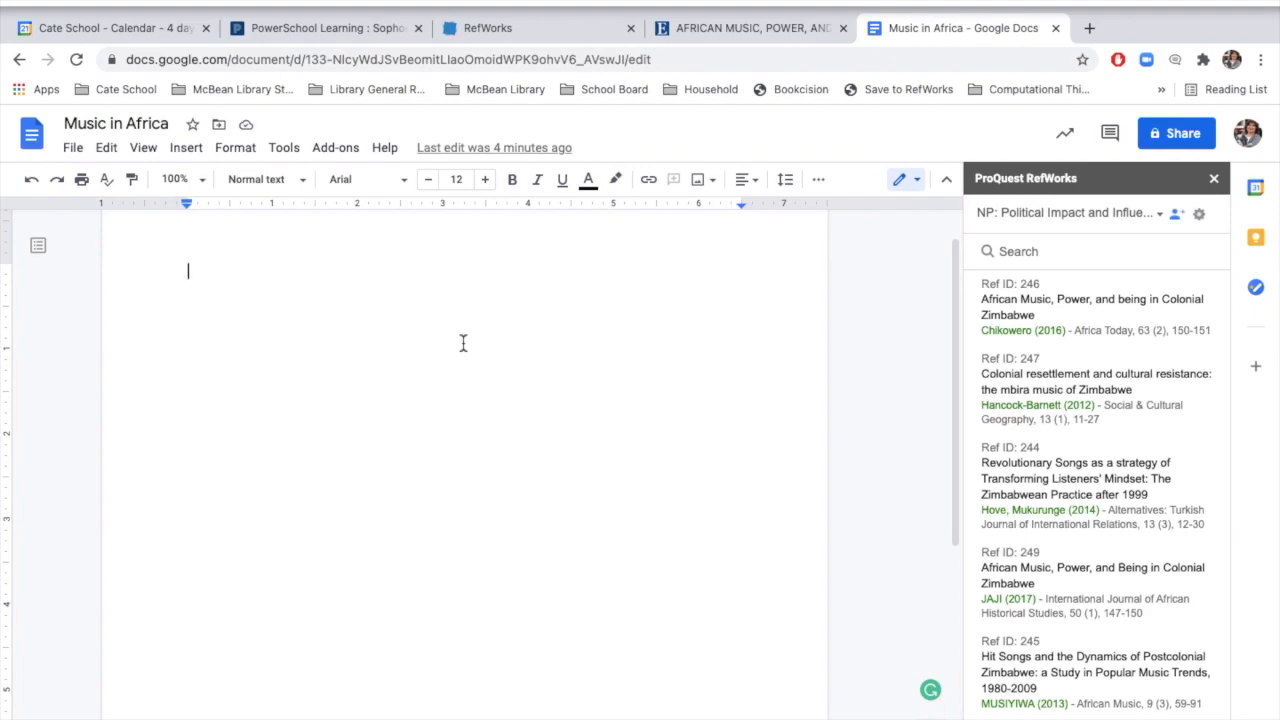
{"action": "type", "text": "I'm writing about the influence and political impact of music in Africa."}
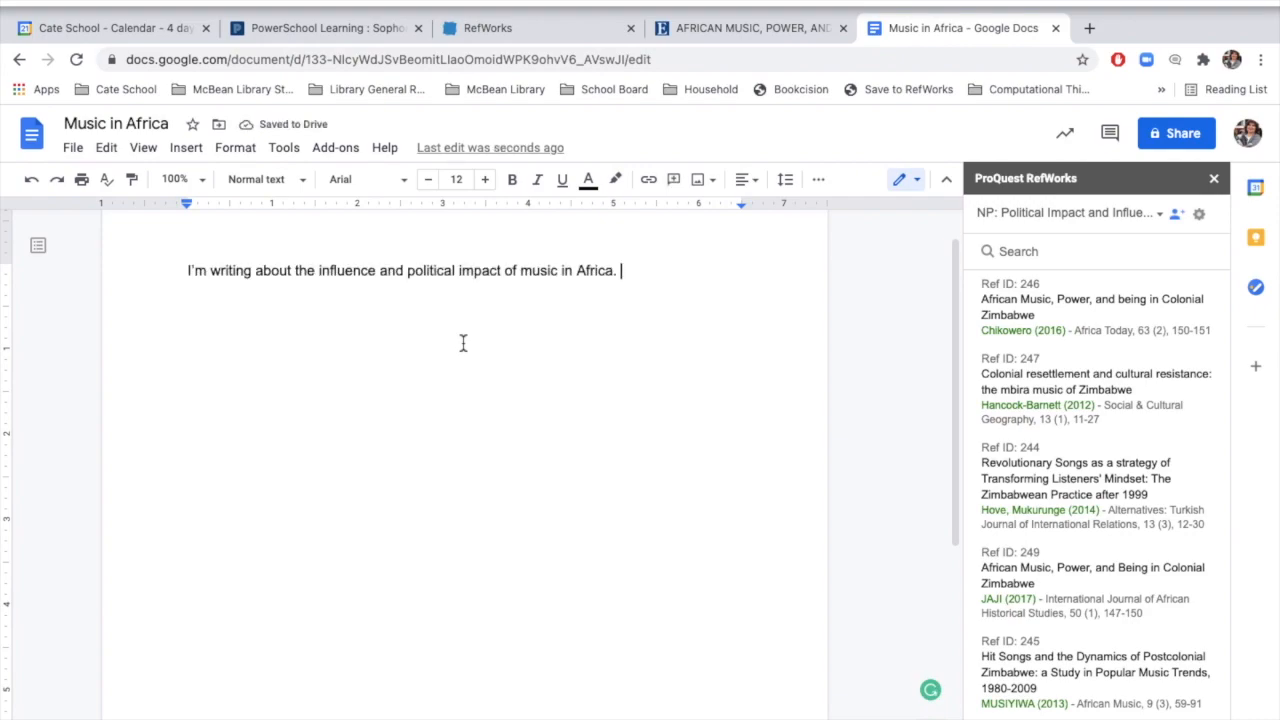
{"action": "type", "text": "There's a great "}
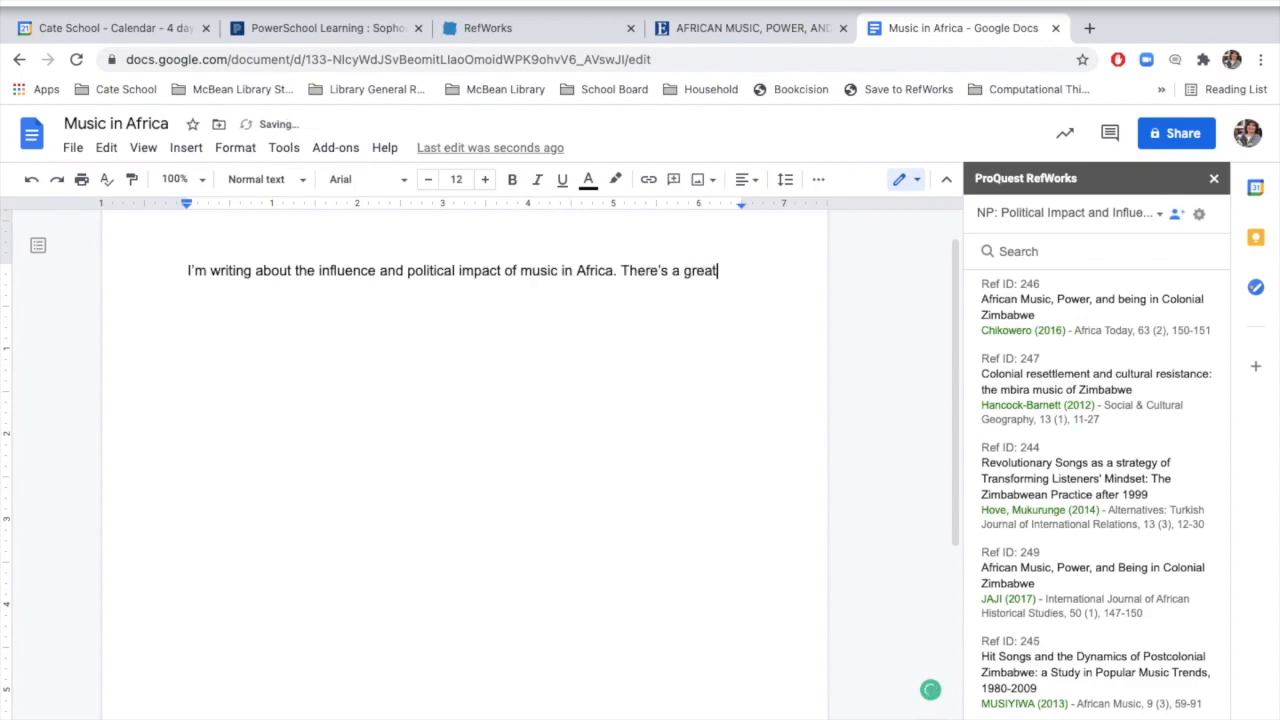
{"action": "type", "text": "deal of historical r"}
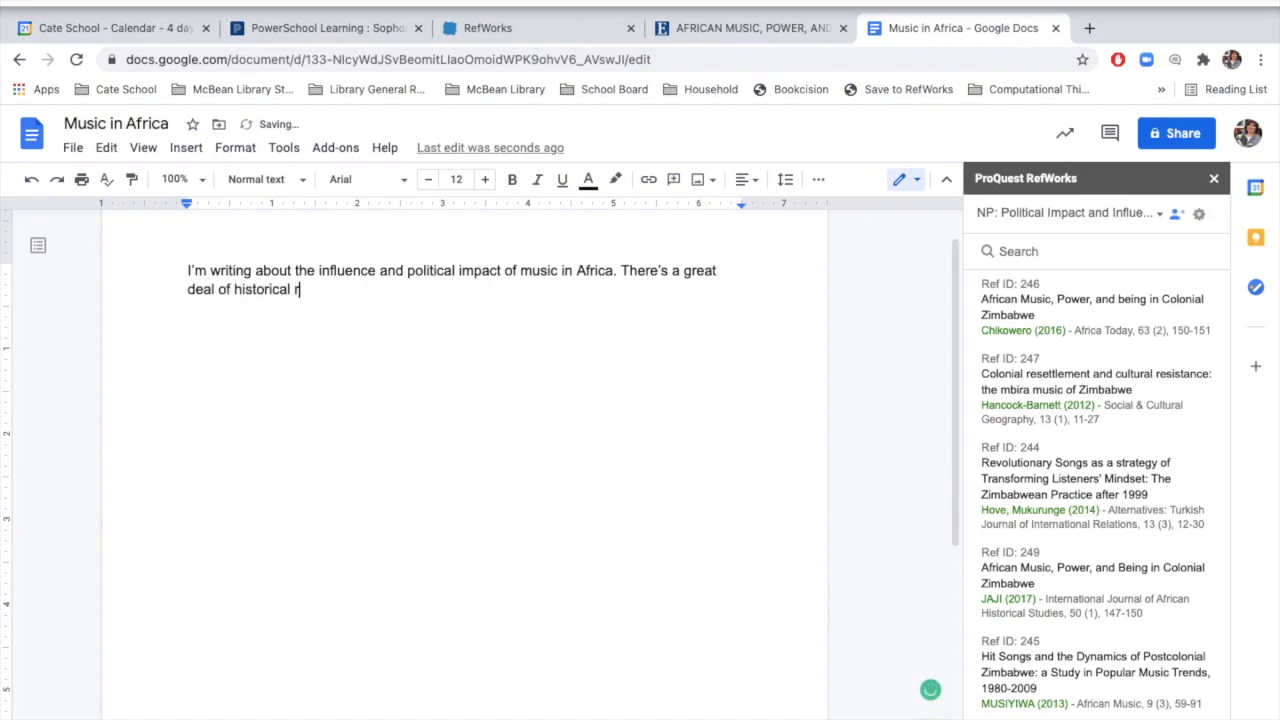
{"action": "type", "text": "ecord on this topic"}
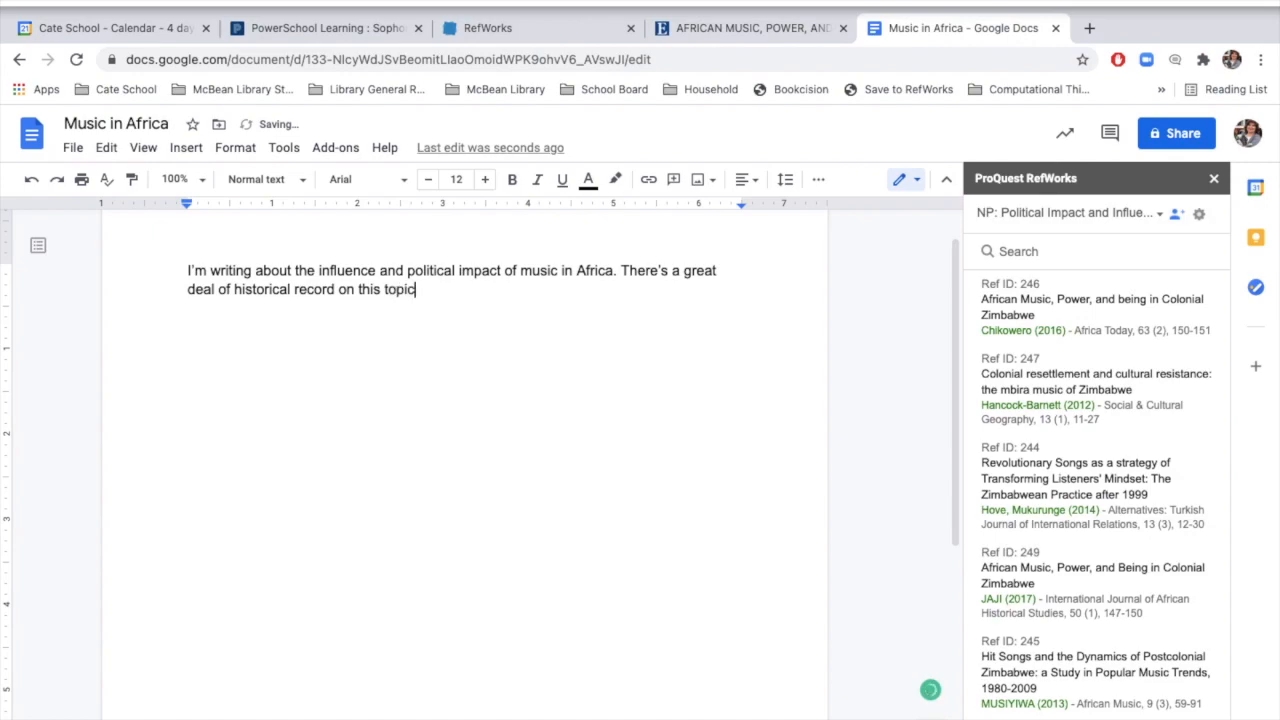
{"action": "type", "text": "."}
Step: Insert a footnote at the end of the sentence about the historical record
{"action": "mouse_move", "coordinate": [1030, 312]}
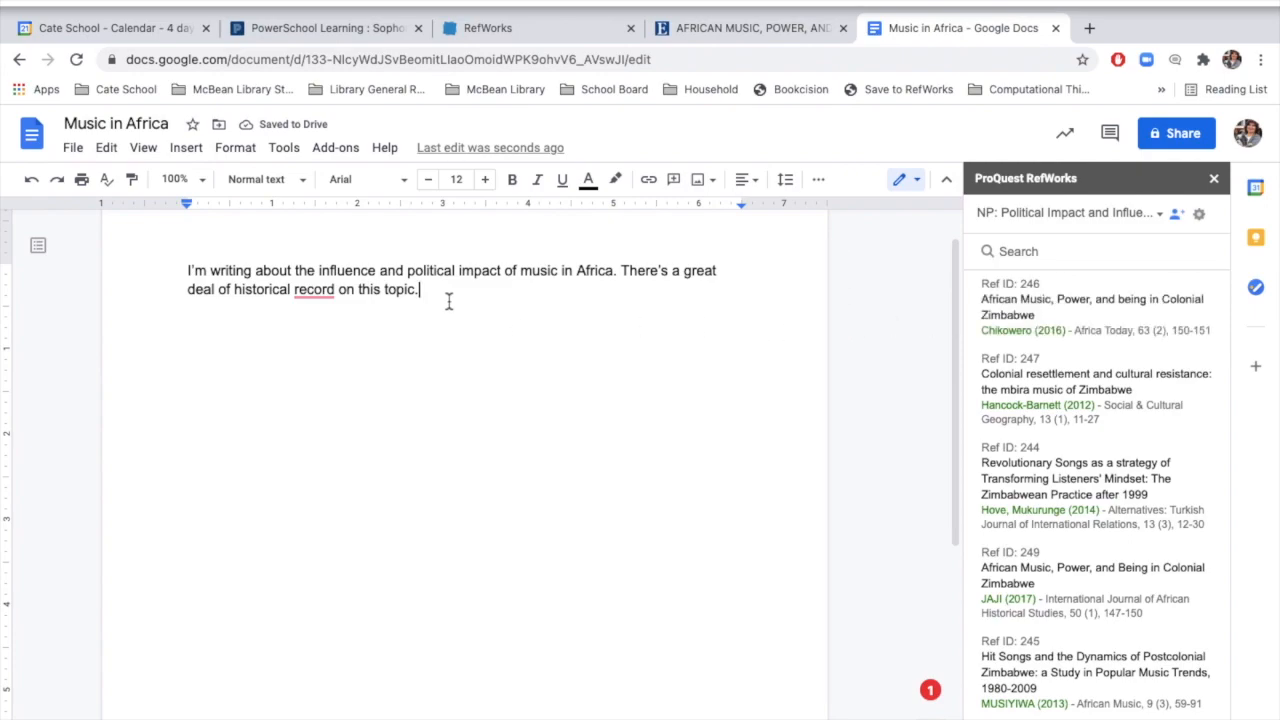
{"action": "left_click", "coordinate": [187, 148]}
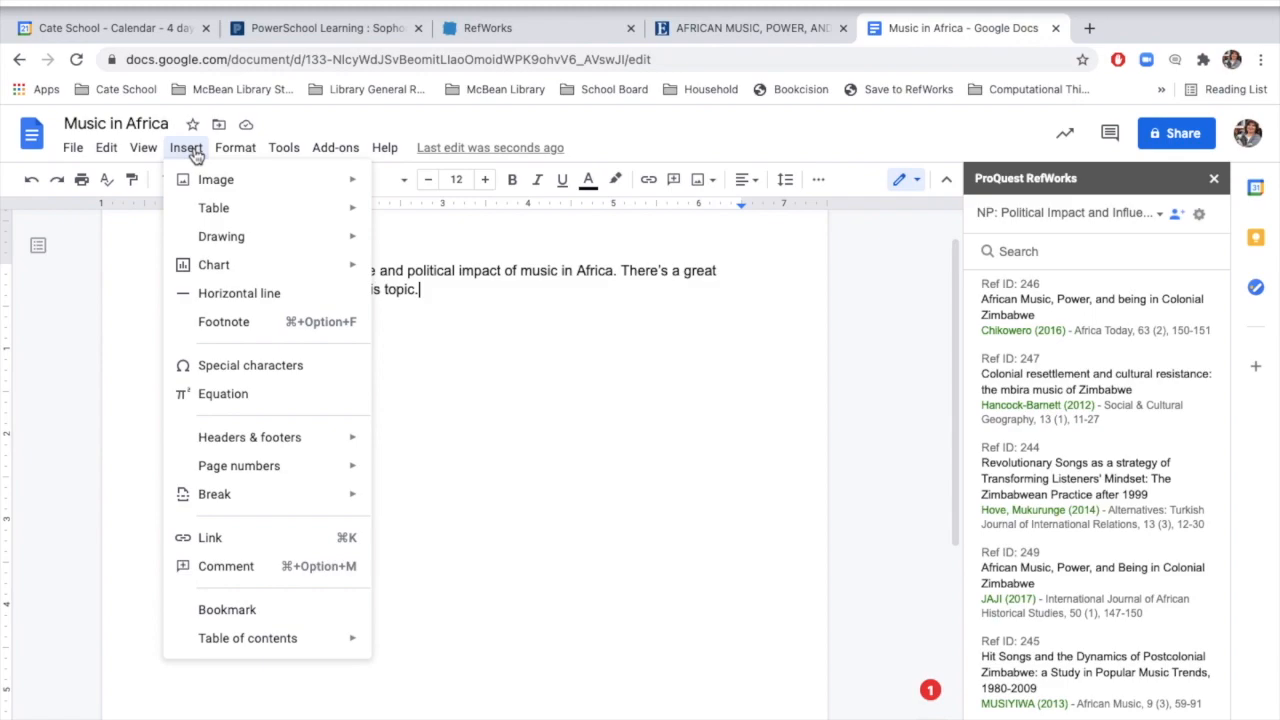
{"action": "left_click", "coordinate": [232, 325]}
{"action": "scroll", "coordinate": [231, 323], "scroll_direction": "up", "scroll_amount": 10}
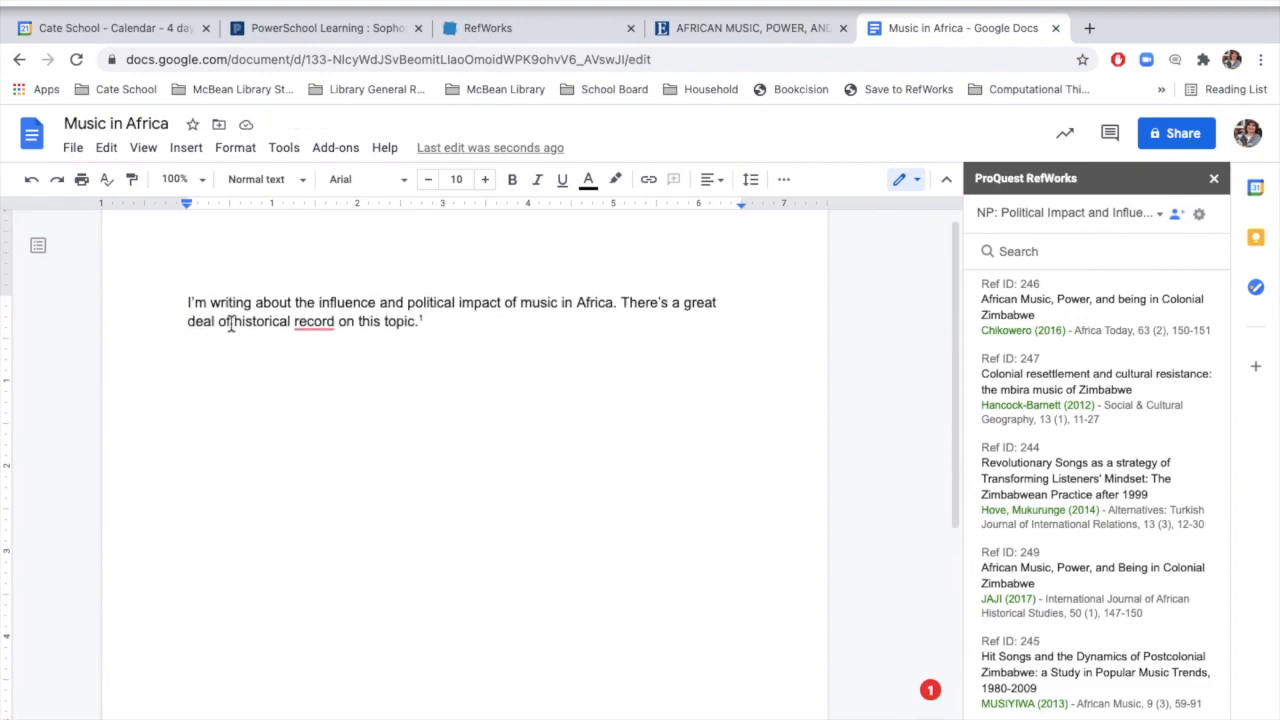
{"action": "scroll", "coordinate": [231, 323], "scroll_direction": "down", "scroll_amount": 10}
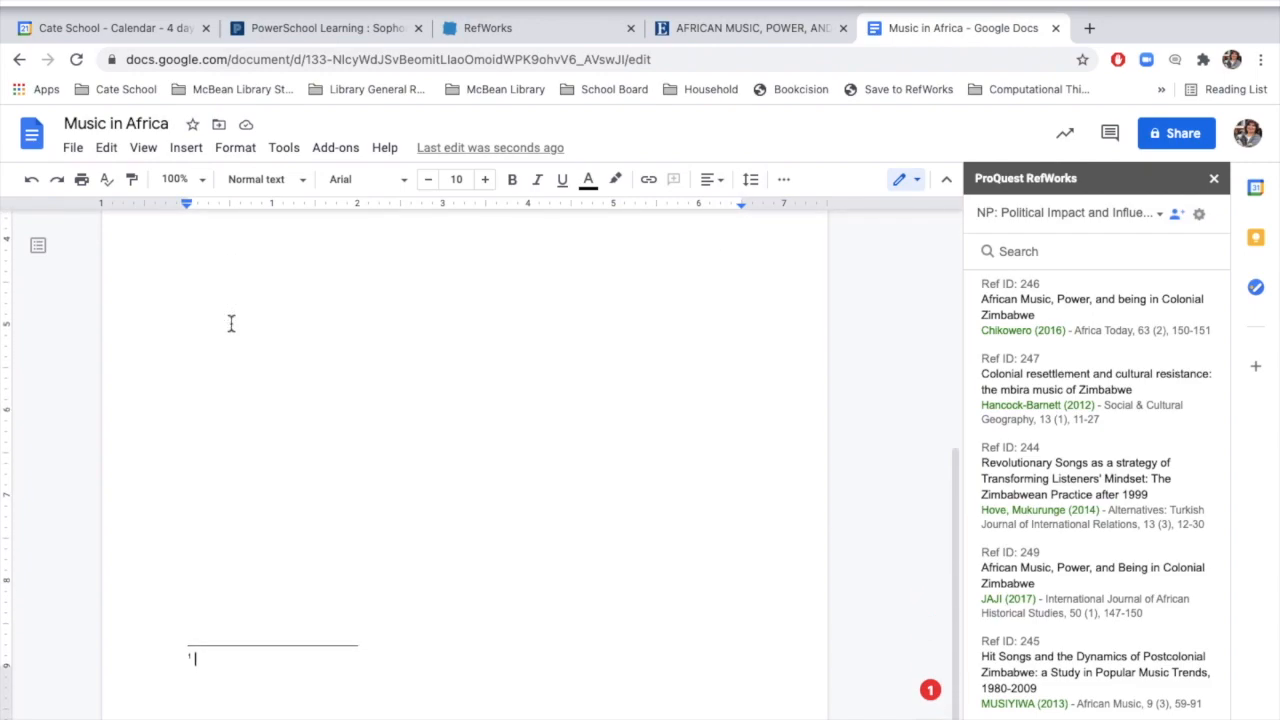
Step: Cite the 2016 Africa Today reference "African Music, Power, and being in Colonial Zimbabwe" in footnote 1
{"action": "left_click", "coordinate": [216, 666]}
{"action": "mouse_move", "coordinate": [1040, 290]}
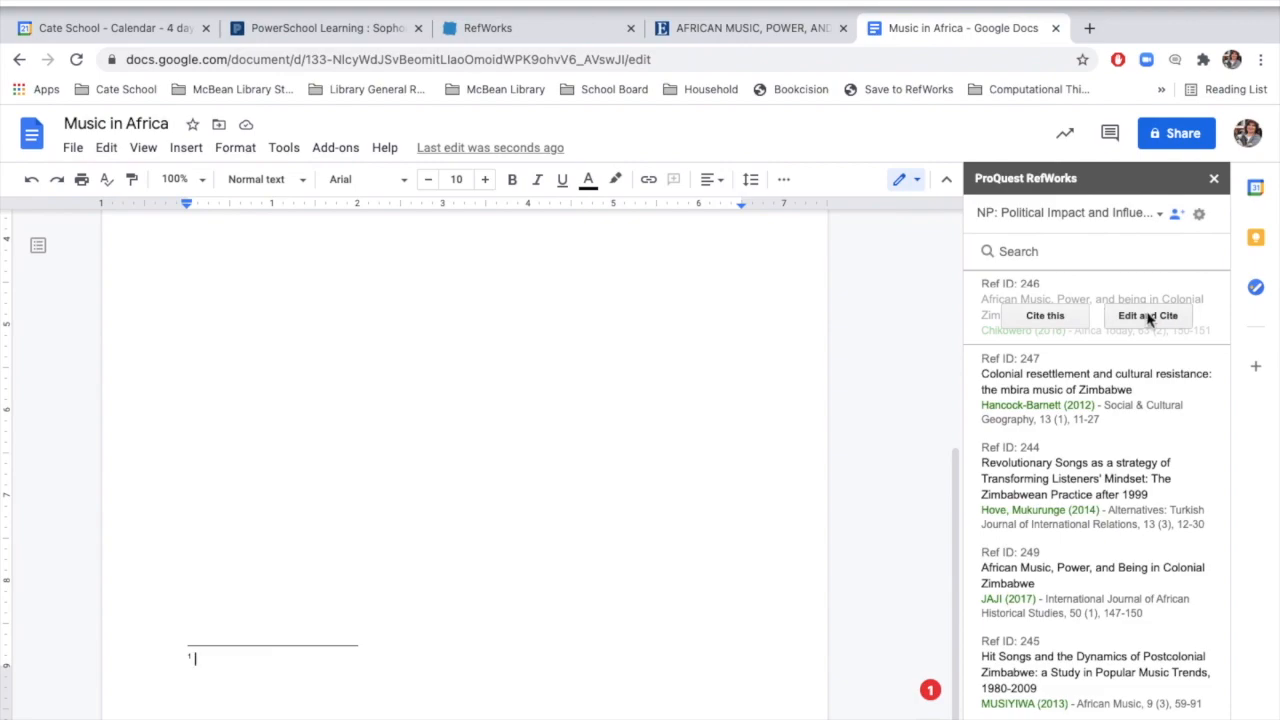
{"action": "left_click", "coordinate": [1050, 318]}
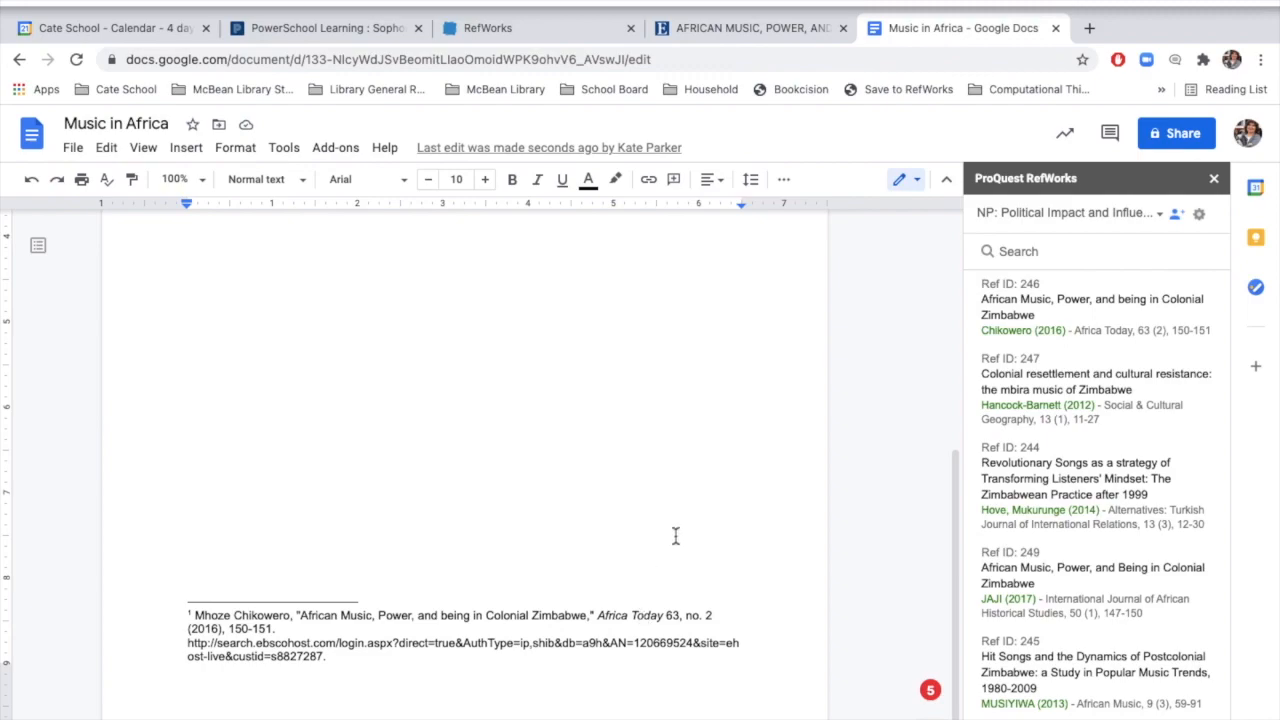
Step: Insert a page break directly before the Bibliography heading
{"action": "scroll", "coordinate": [675, 537], "scroll_direction": "up", "scroll_amount": 3}
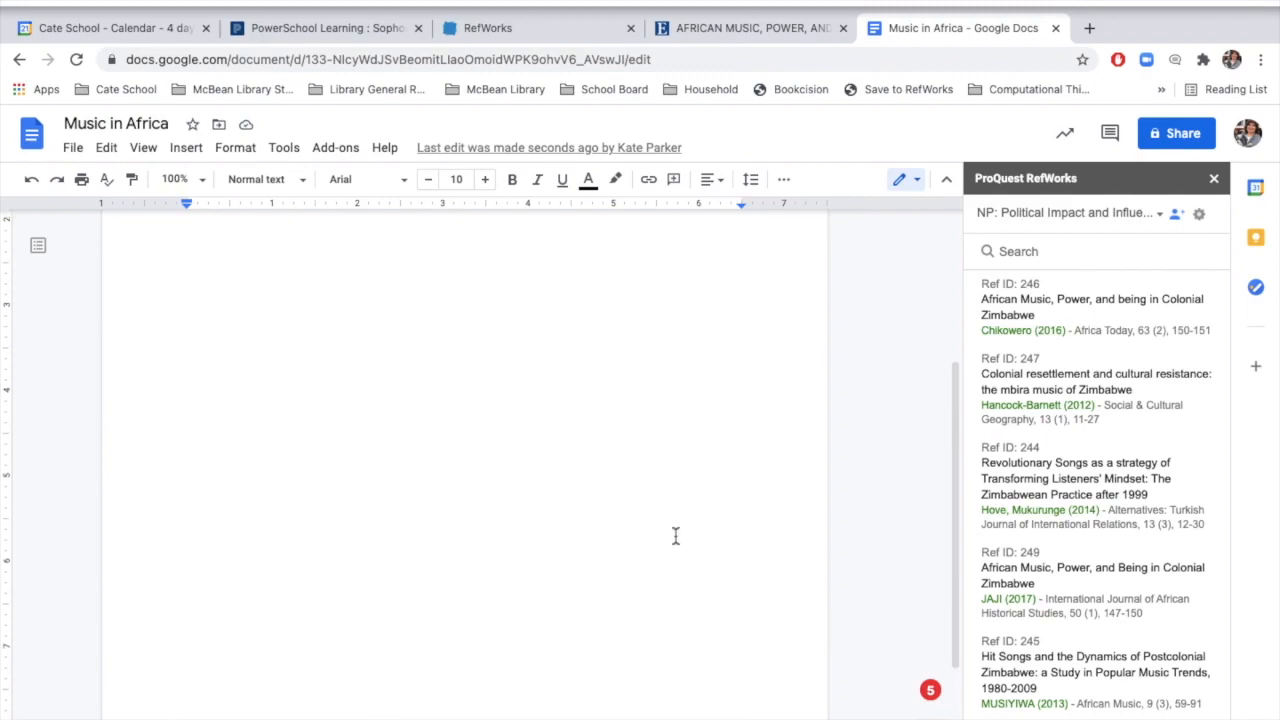
{"action": "scroll", "coordinate": [675, 537], "scroll_direction": "up", "scroll_amount": 5}
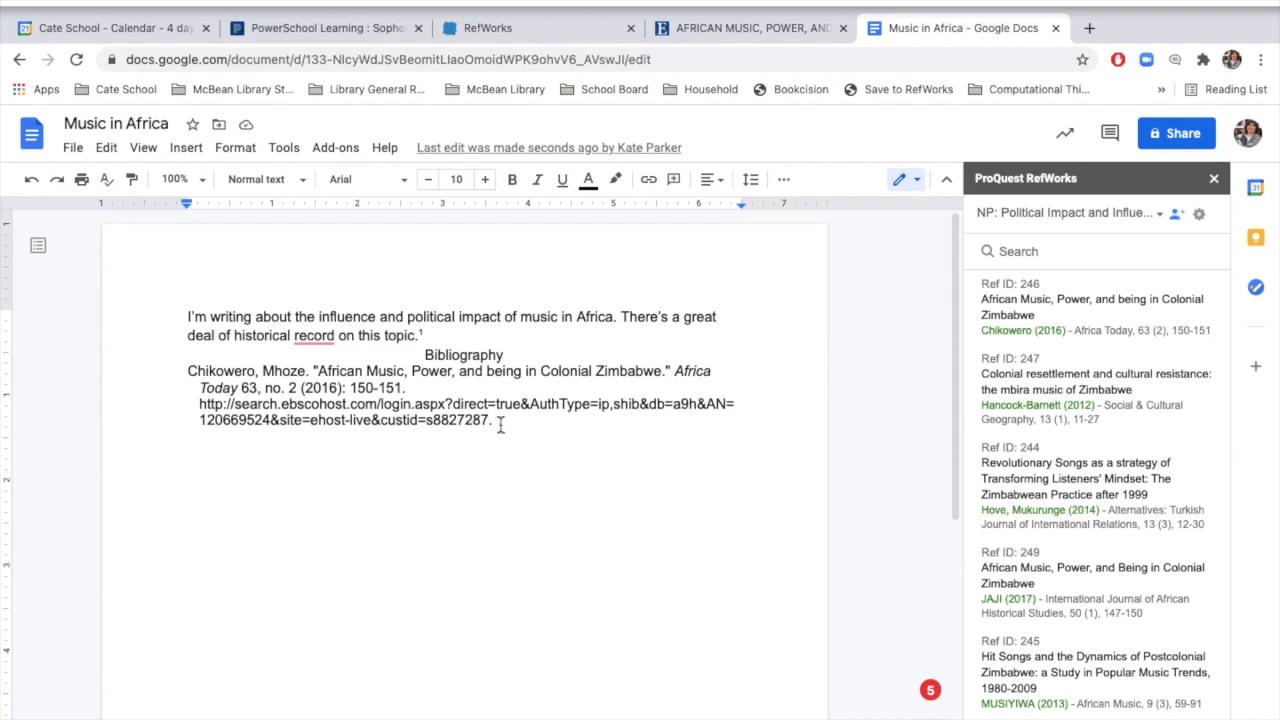
{"action": "left_click", "coordinate": [424, 357]}
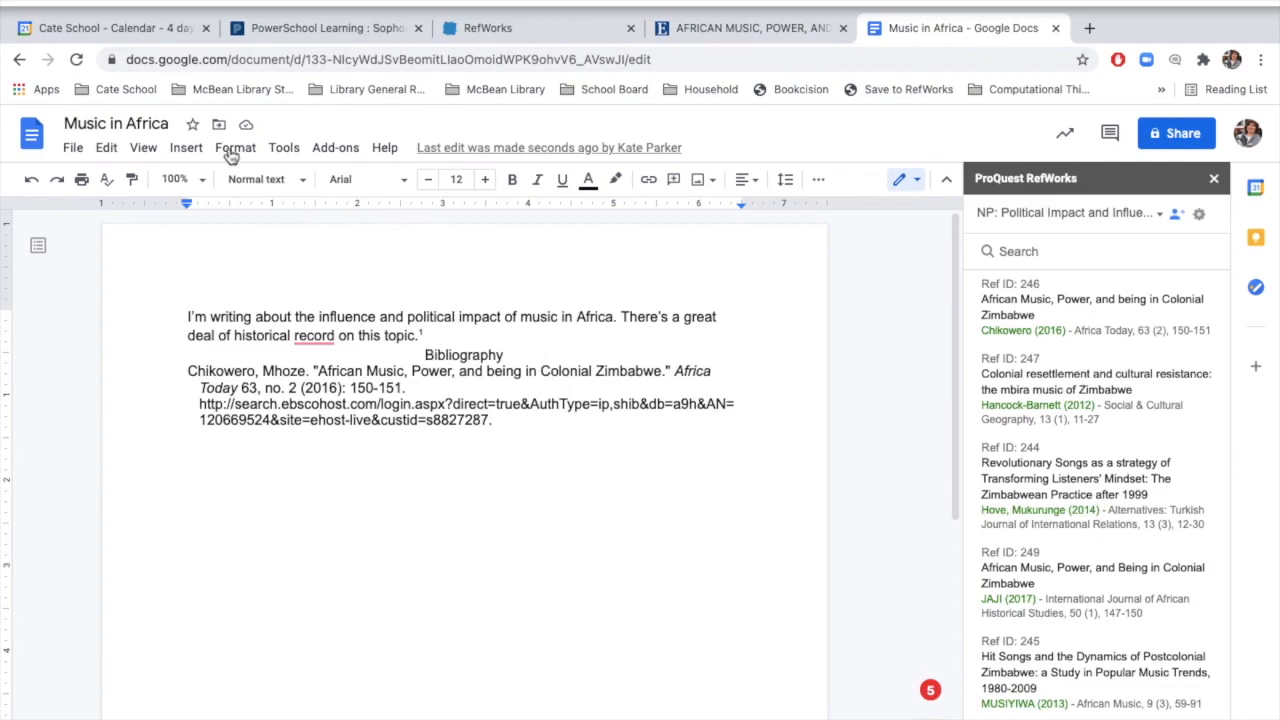
{"action": "left_click", "coordinate": [187, 150]}
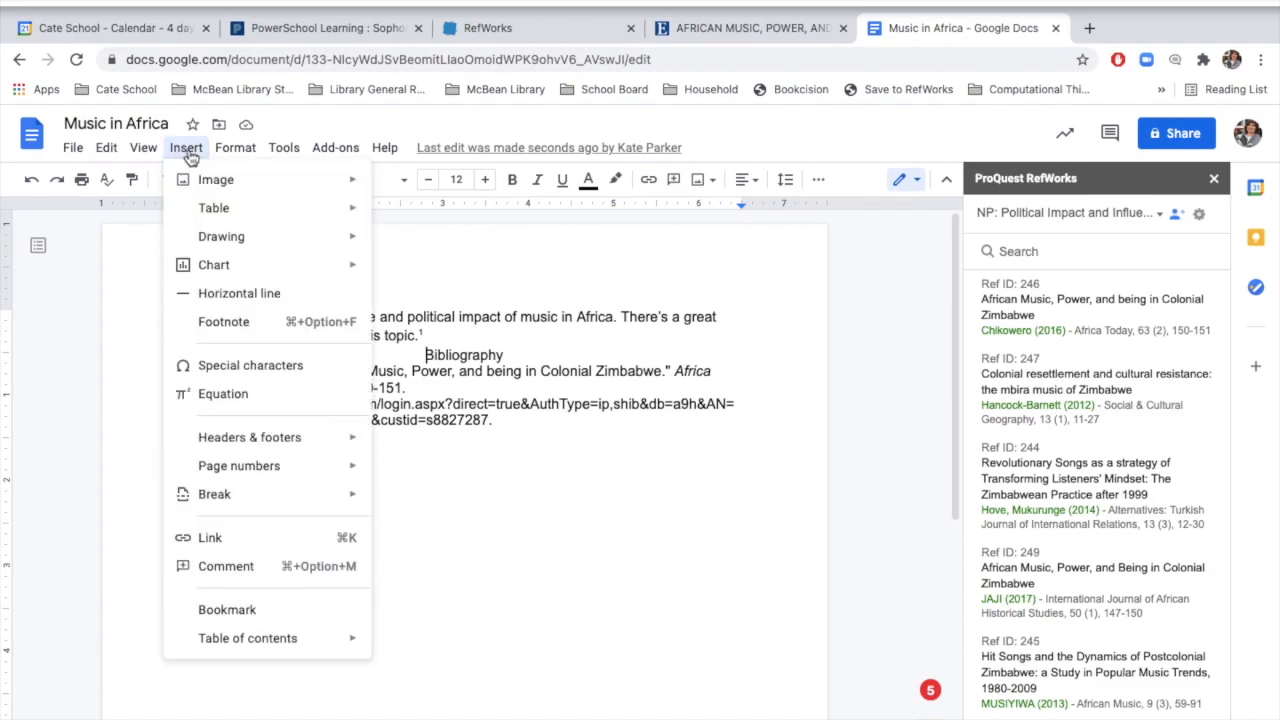
{"action": "mouse_move", "coordinate": [229, 502]}
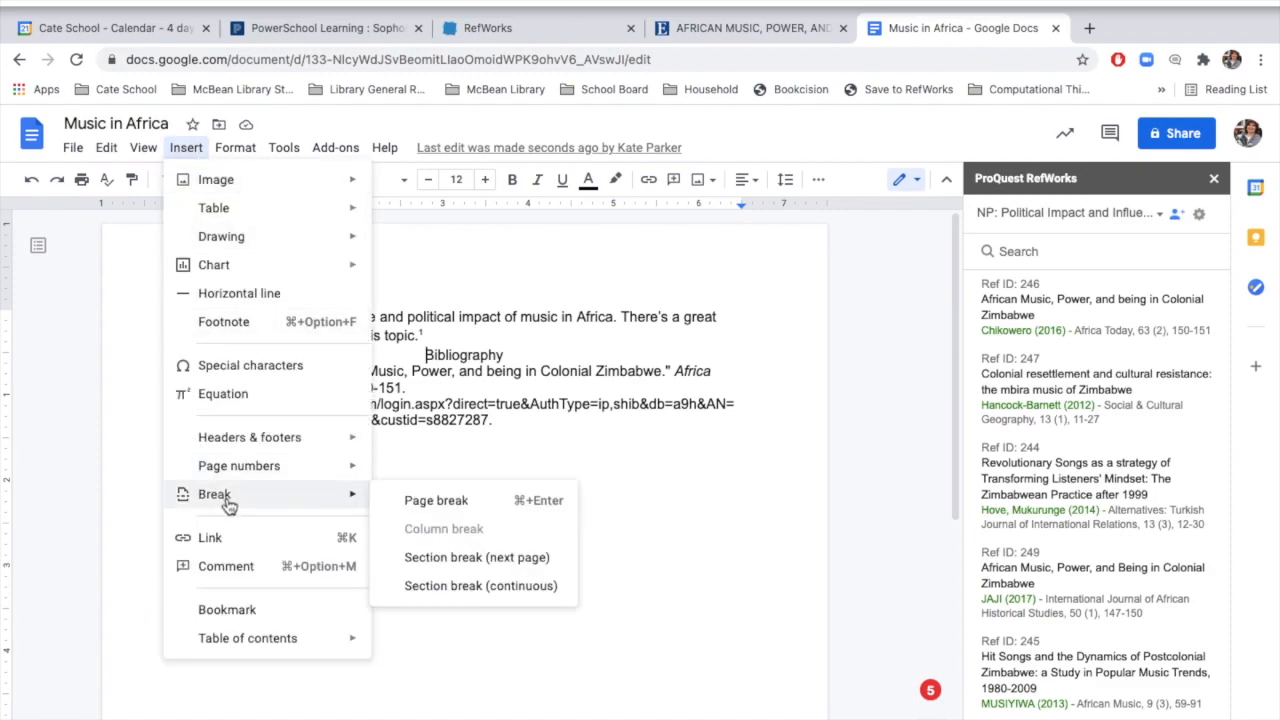
{"action": "left_click", "coordinate": [436, 500]}
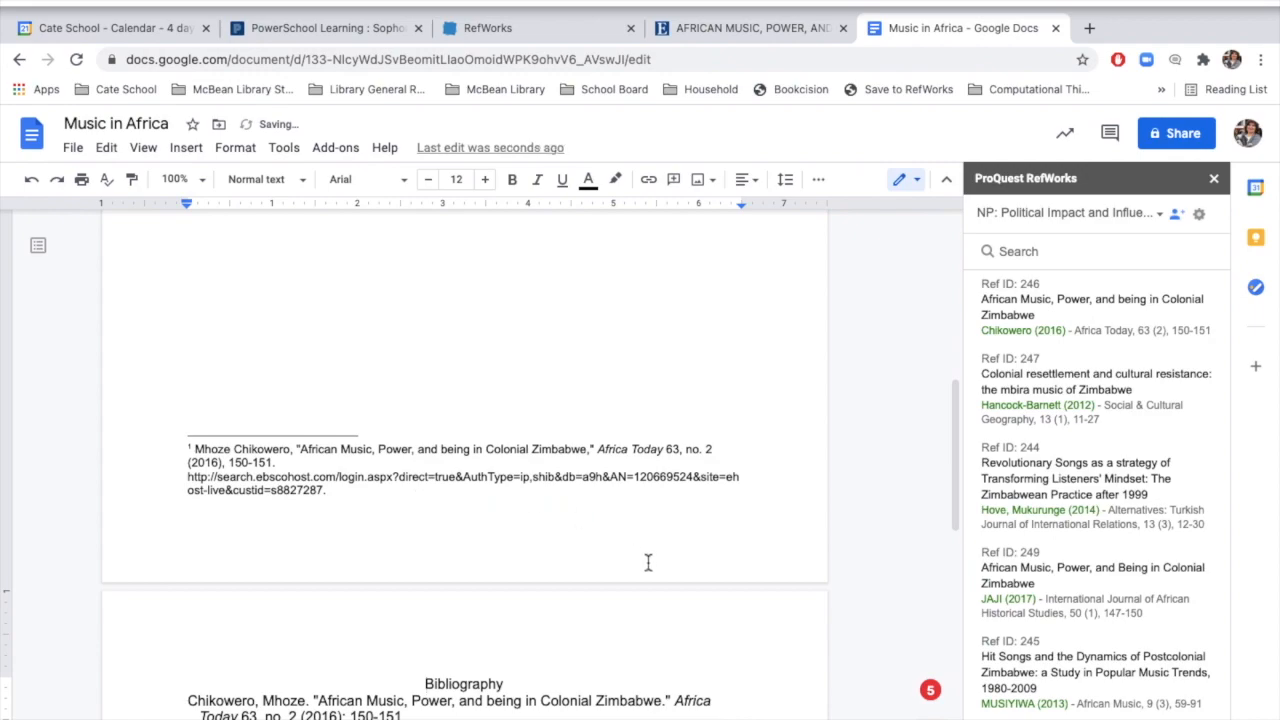
Step: Add a blank line between the Bibliography heading and its first entry
{"action": "scroll", "coordinate": [648, 562], "scroll_direction": "down", "scroll_amount": 2}
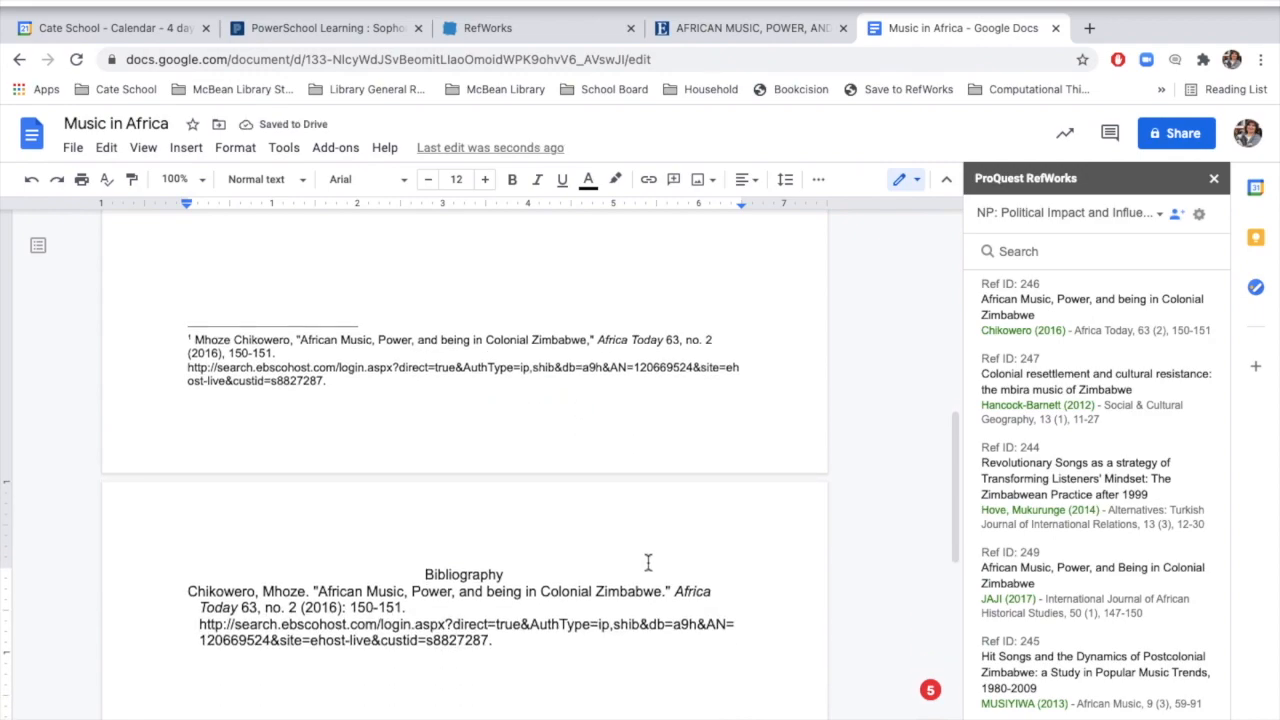
{"action": "left_click", "coordinate": [518, 573]}
{"action": "key", "text": "Return"}
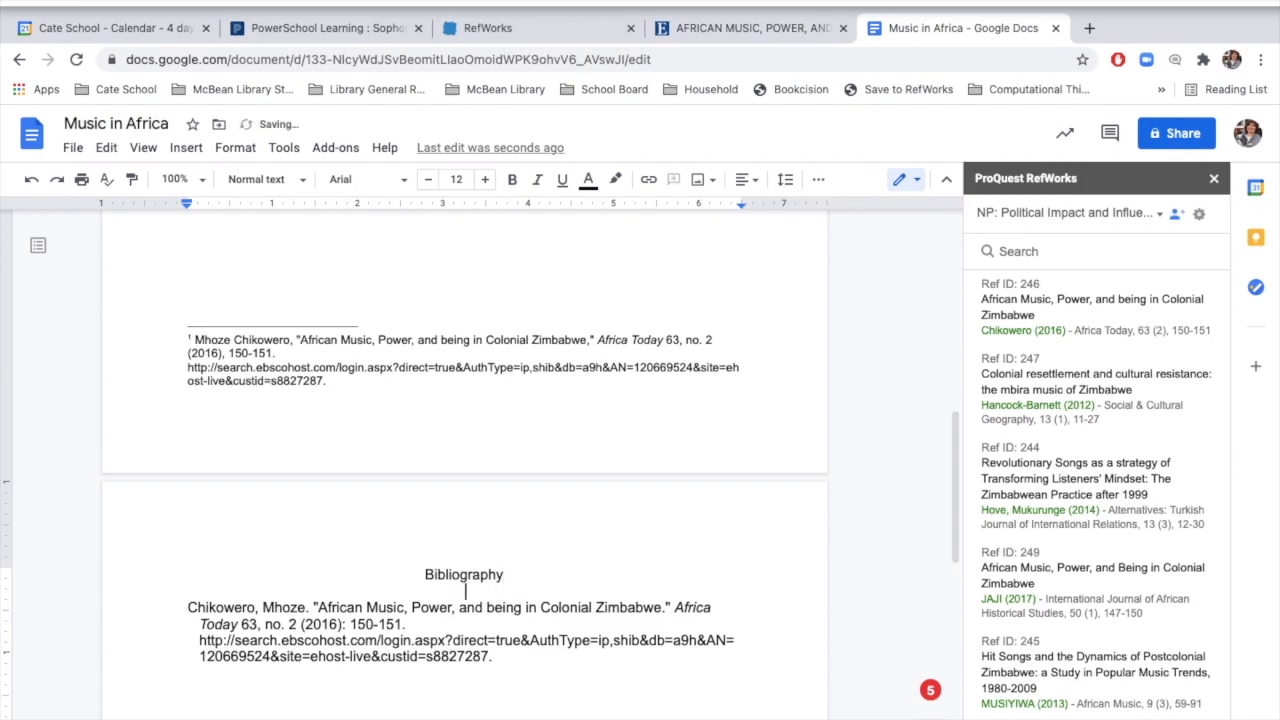